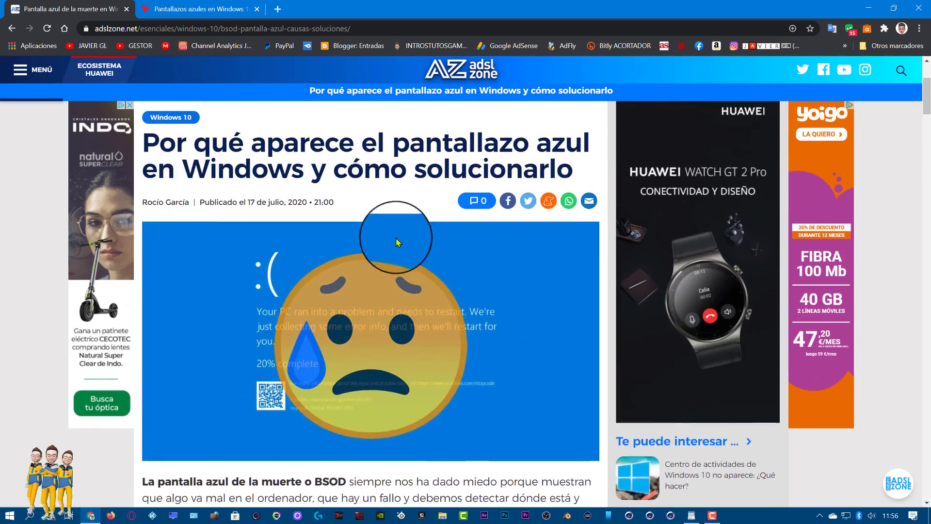
# Step: Read through the adslzone.net article on the causes of the Windows blue screen
pyautogui.scroll(-10, 467, 260)
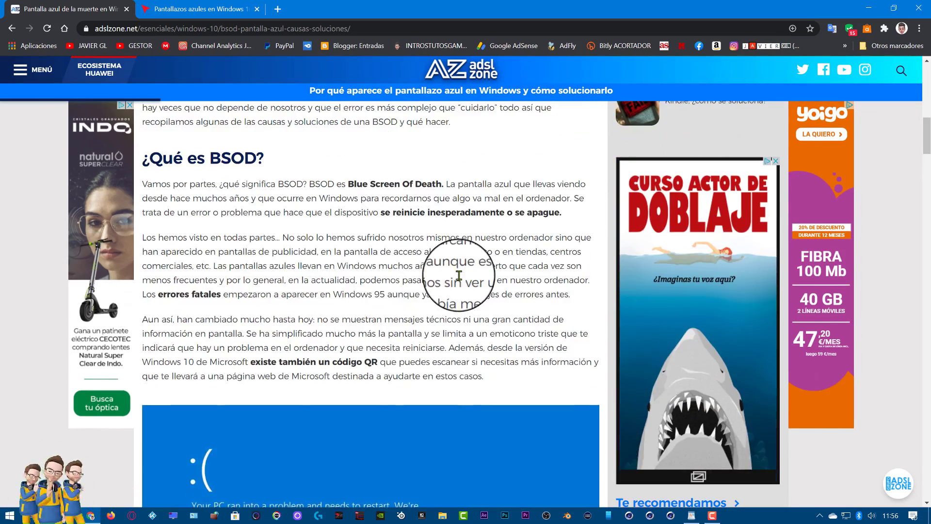
pyautogui.scroll(-13, 366, 231)
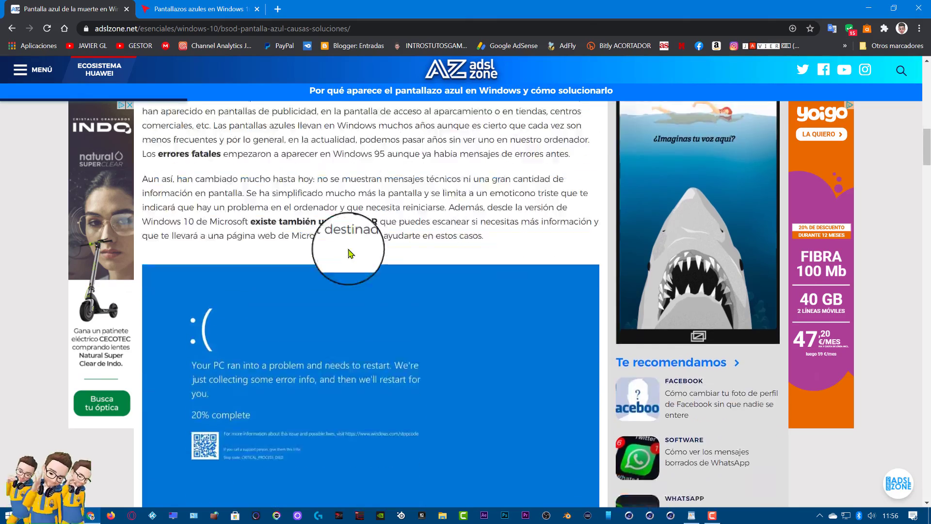
pyautogui.scroll(-14, 349, 291)
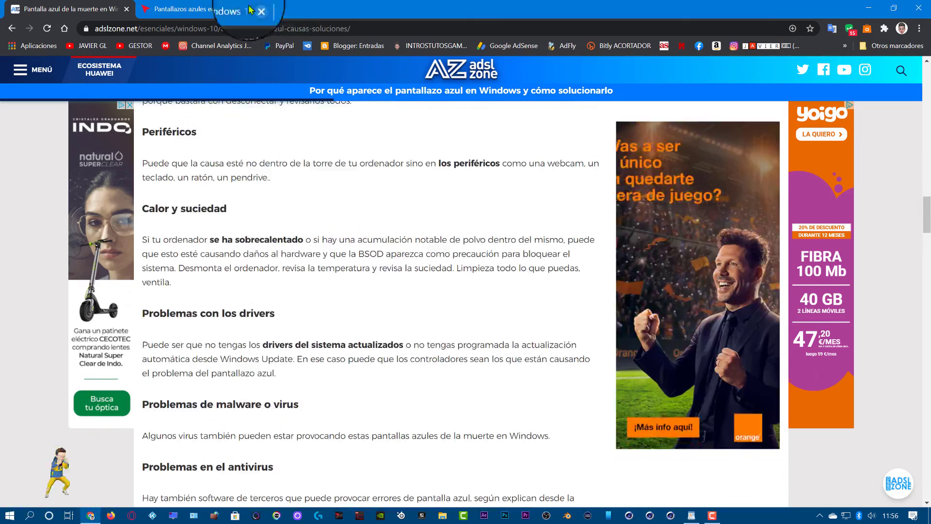
# Step: Skim the muycomputer.com article on what Windows 10 blue screens are, what they mean and how to interpret them
pyautogui.click(203, 9)
pyautogui.scroll(-10, 400, 228)
pyautogui.scroll(-7, 398, 223)
pyautogui.scroll(9, 408, 233)
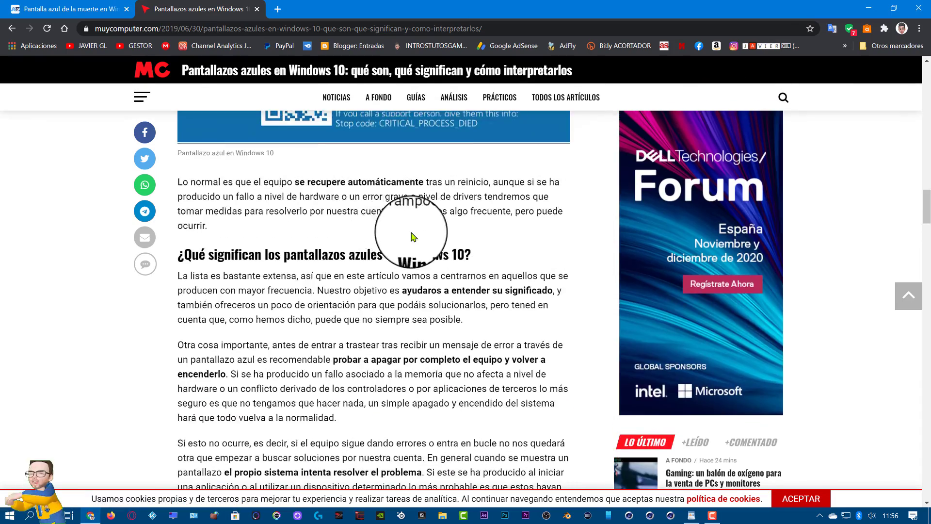
pyautogui.scroll(10, 412, 236)
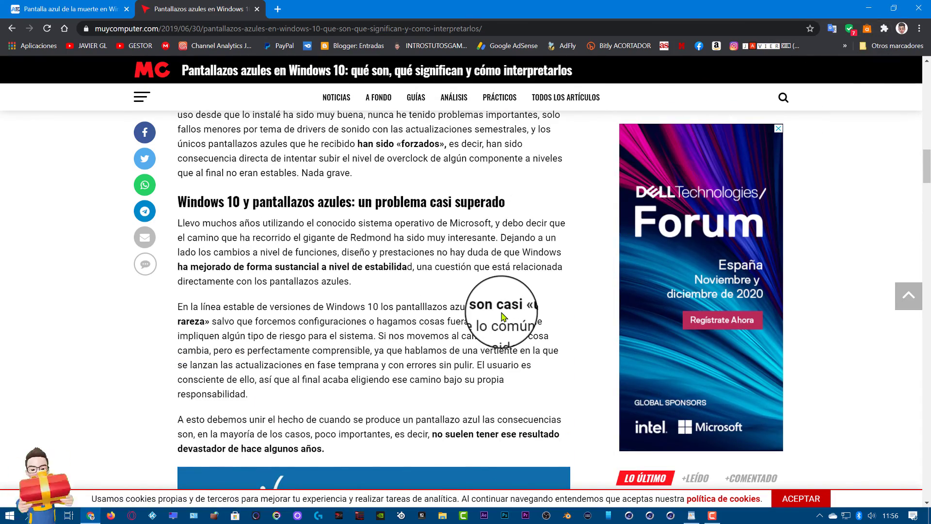
pyautogui.scroll(10, 502, 316)
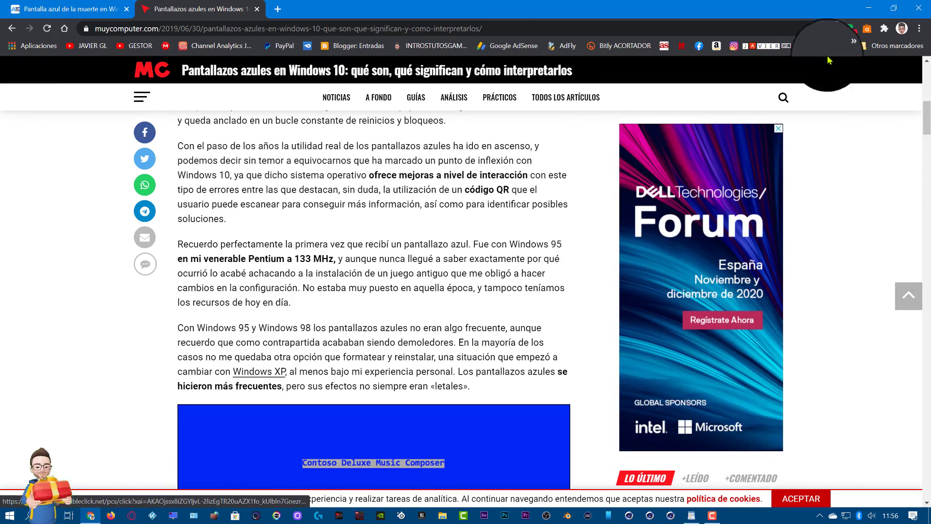
pyautogui.scroll(10, 485, 252)
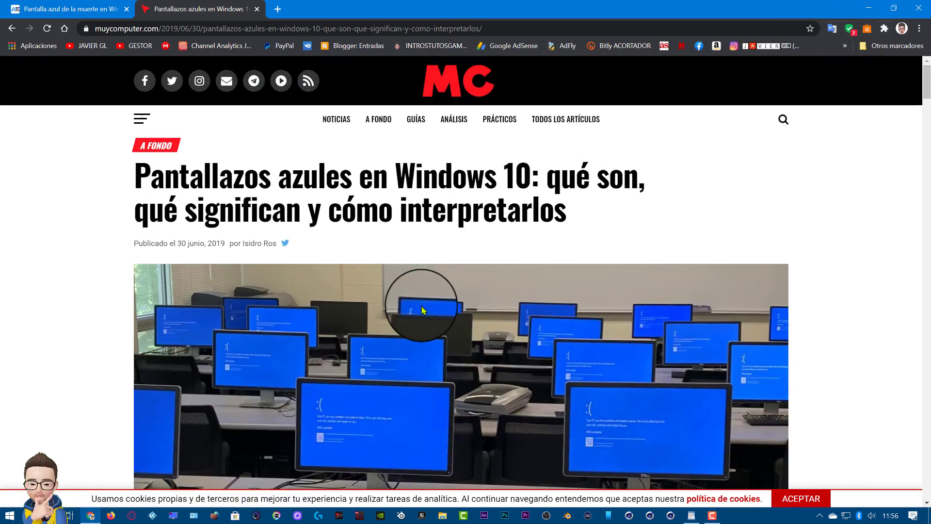
pyautogui.scroll(-8, 420, 310)
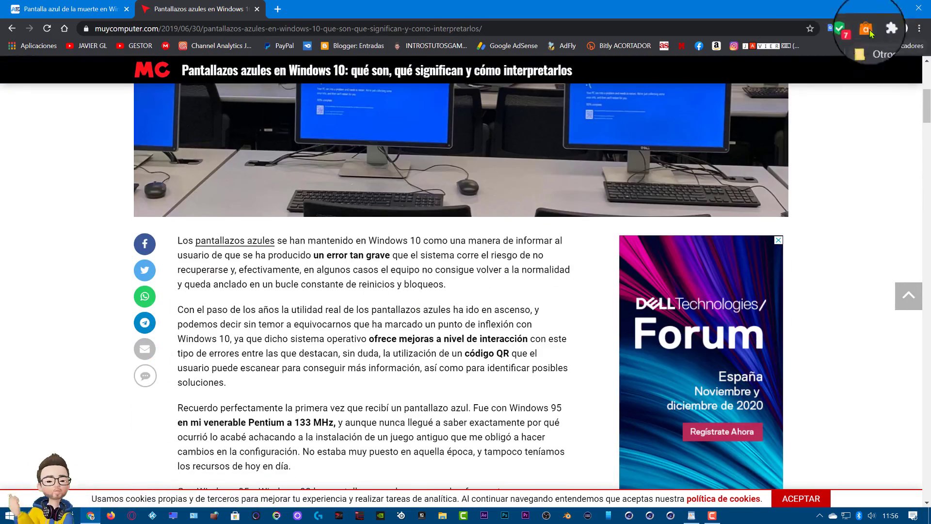
# Step: Minimize the browser, open Device Manager (Administrador de dispositivos) and reposition its window on the desktop
pyautogui.click(873, 8)
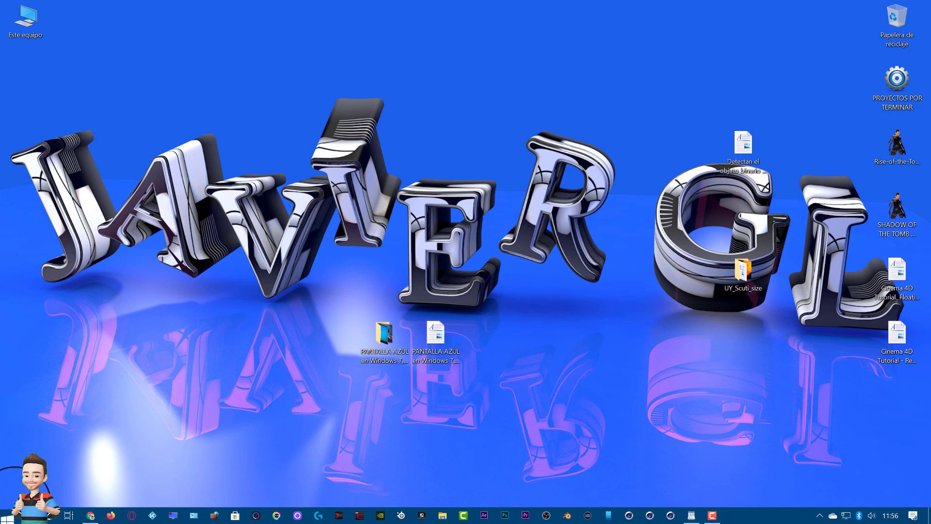
pyautogui.rightClick(9, 517)
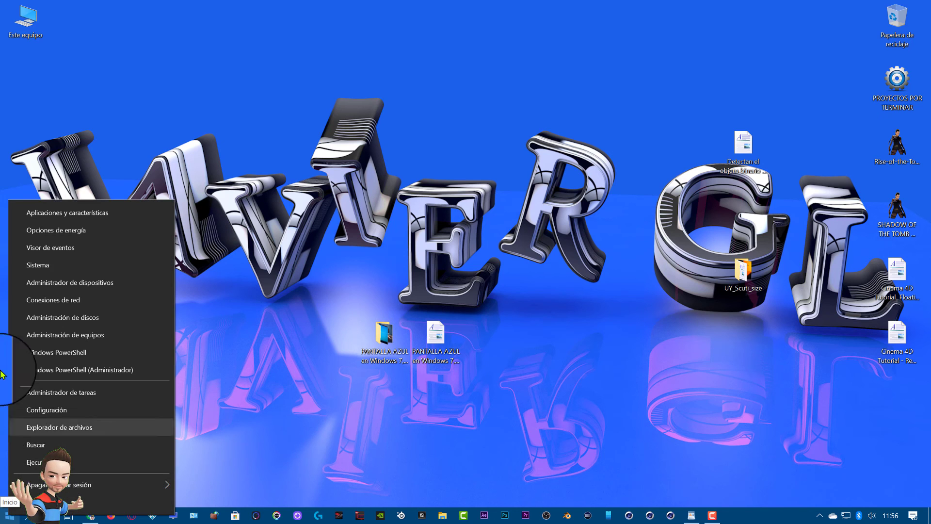
pyautogui.click(51, 280)
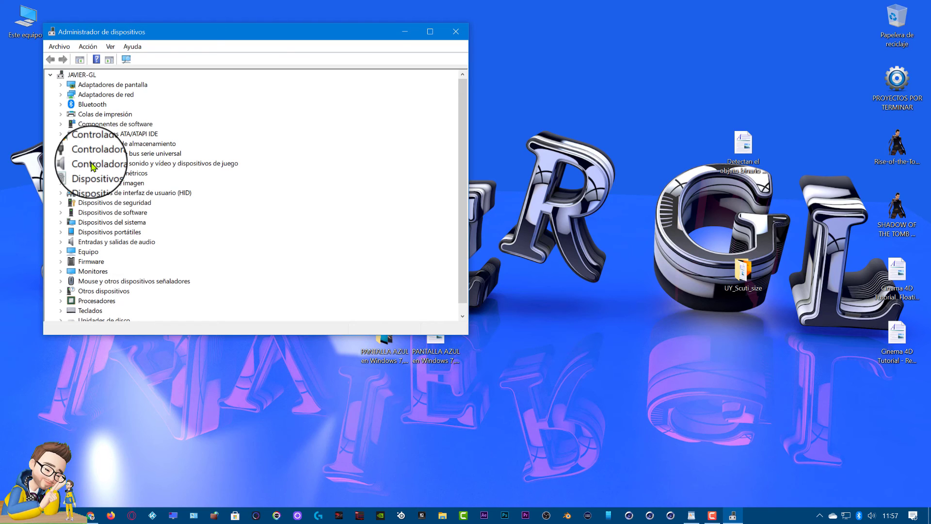
pyautogui.moveTo(175, 33); pyautogui.dragTo(206, 95)
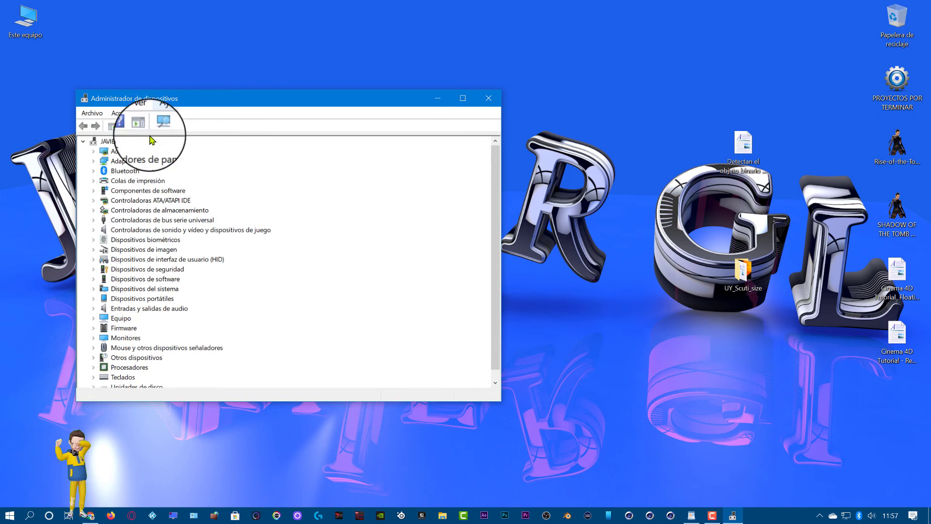
# Step: Expand the network adapters, examine the driver actions offered for several of them, and collapse the category
pyautogui.click(94, 163)
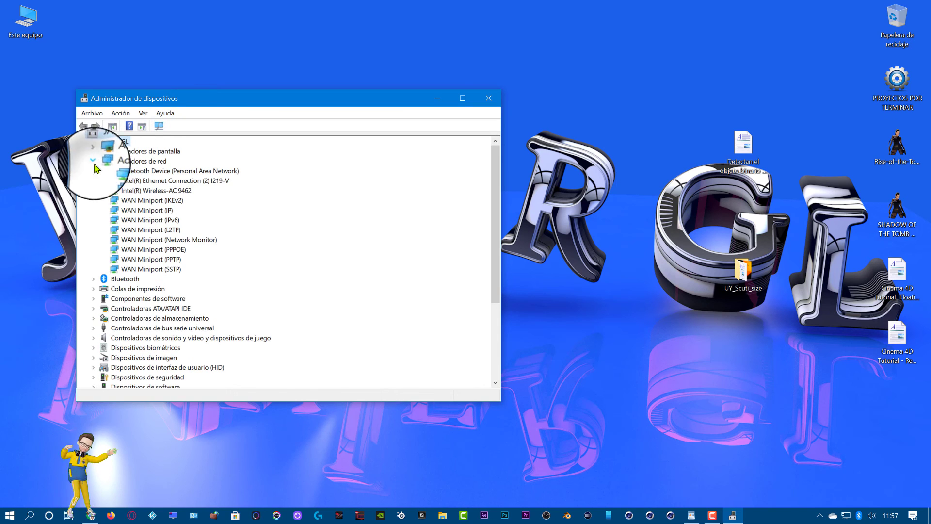
pyautogui.rightClick(139, 172)
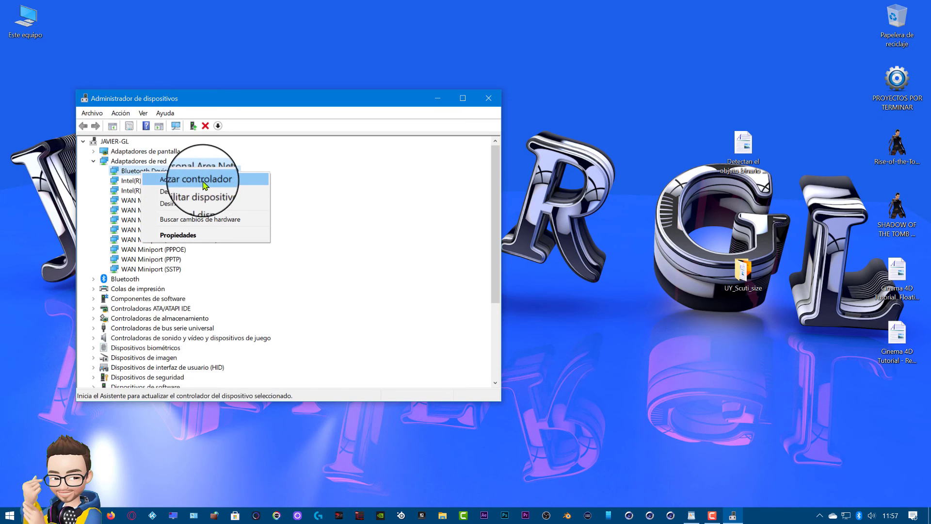
pyautogui.click(134, 182)
pyautogui.rightClick(134, 182)
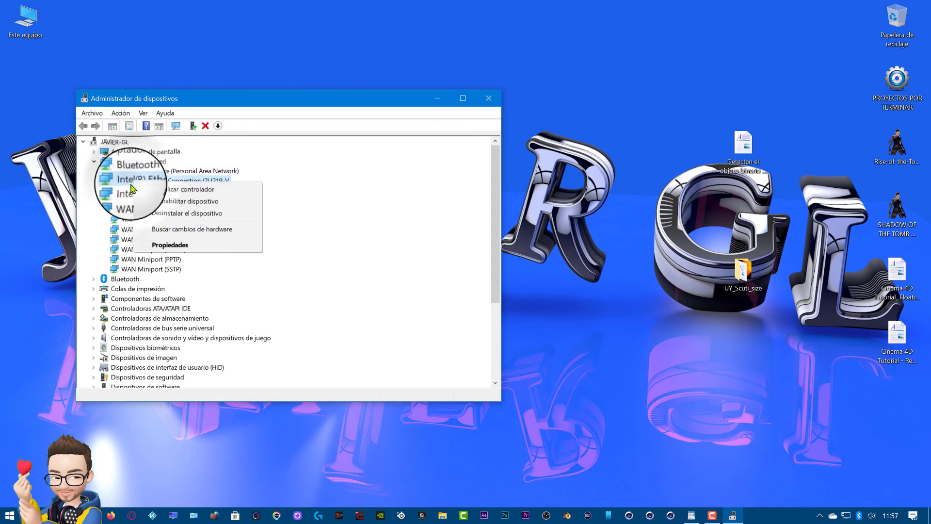
pyautogui.click(129, 193)
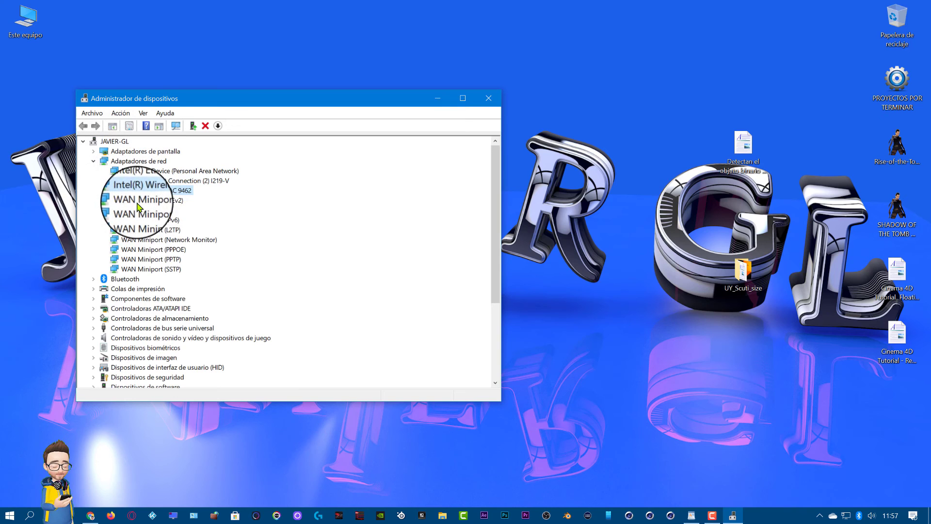
pyautogui.rightClick(130, 212)
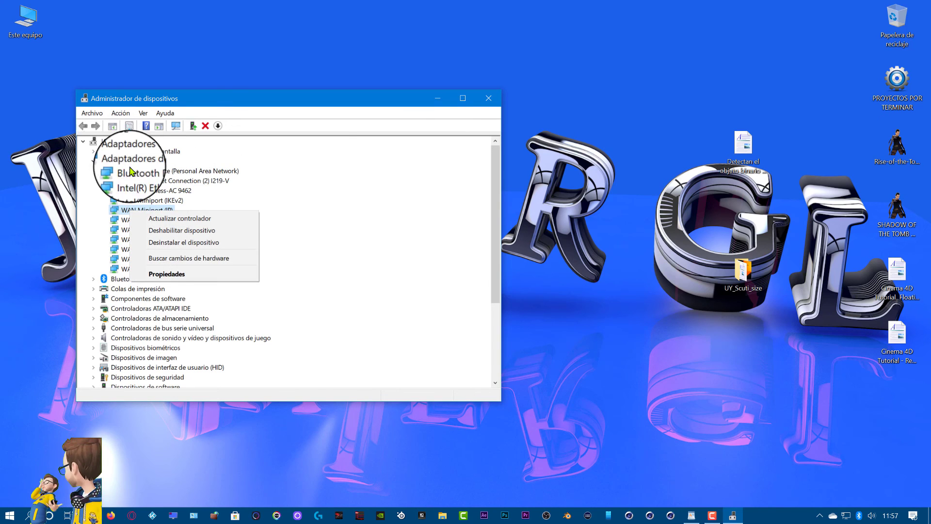
pyautogui.click(94, 160)
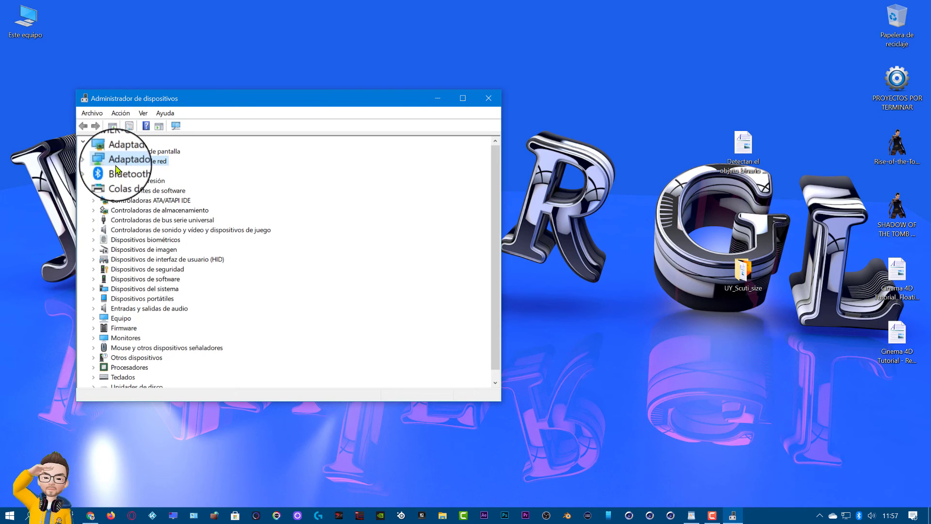
# Step: Expand the display adapters, view the driver update options for the NVIDIA GeForce GTX 1070 Ti, and close the wizard
pyautogui.click(94, 151)
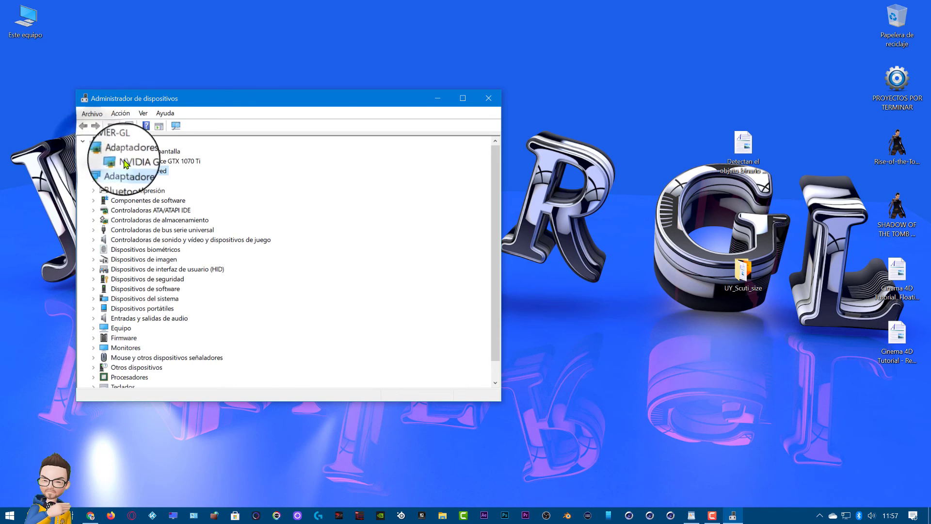
pyautogui.click(164, 161)
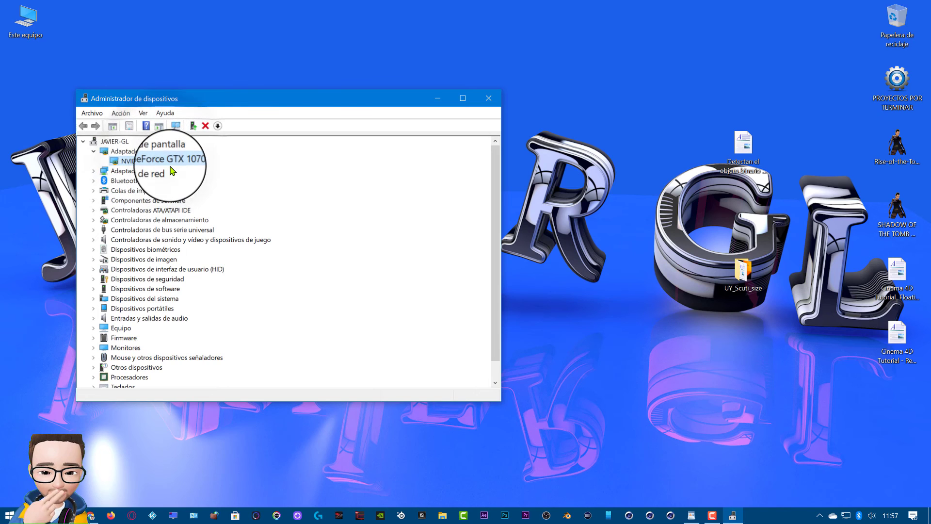
pyautogui.rightClick(174, 163)
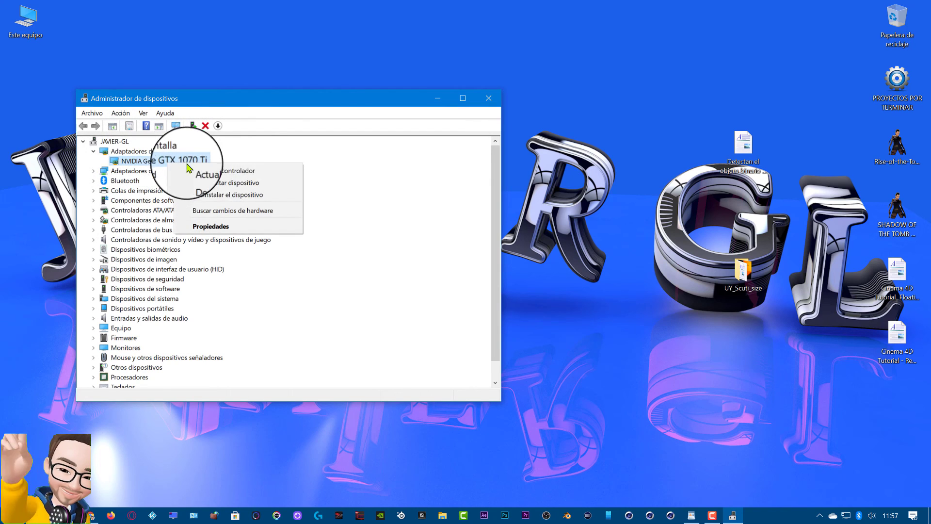
pyautogui.click(244, 179)
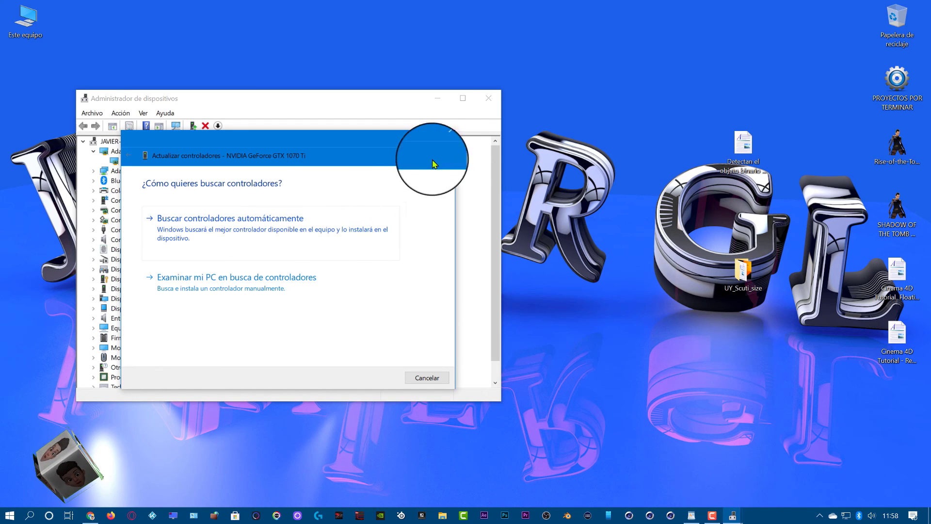
pyautogui.click(445, 139)
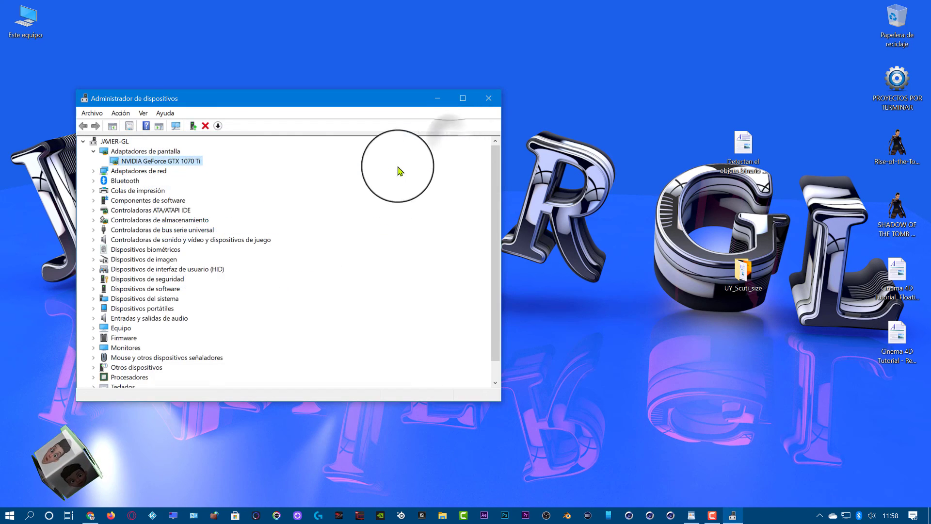
# Step: Expand the storage controllers, examine the driver update option for the Microsoft storage spaces controller, and collapse the category
pyautogui.click(97, 221)
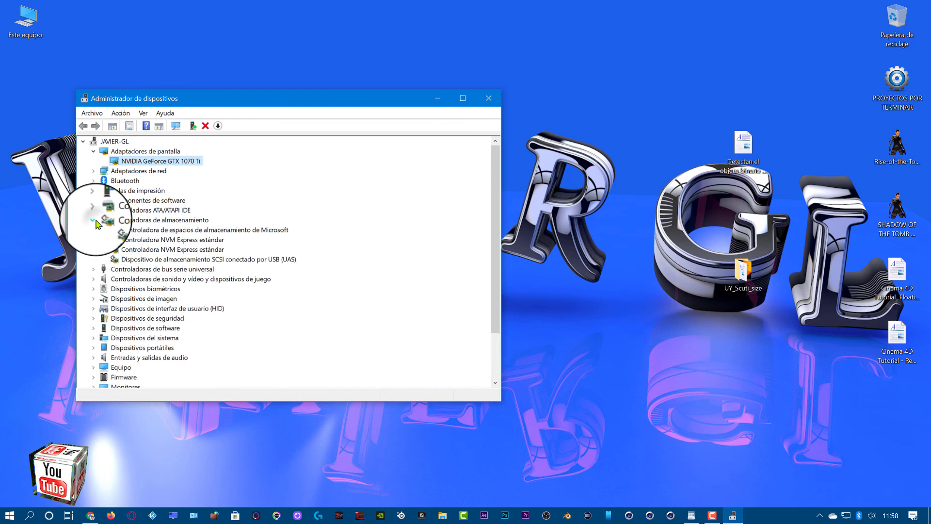
pyautogui.rightClick(139, 230)
pyautogui.click(203, 236)
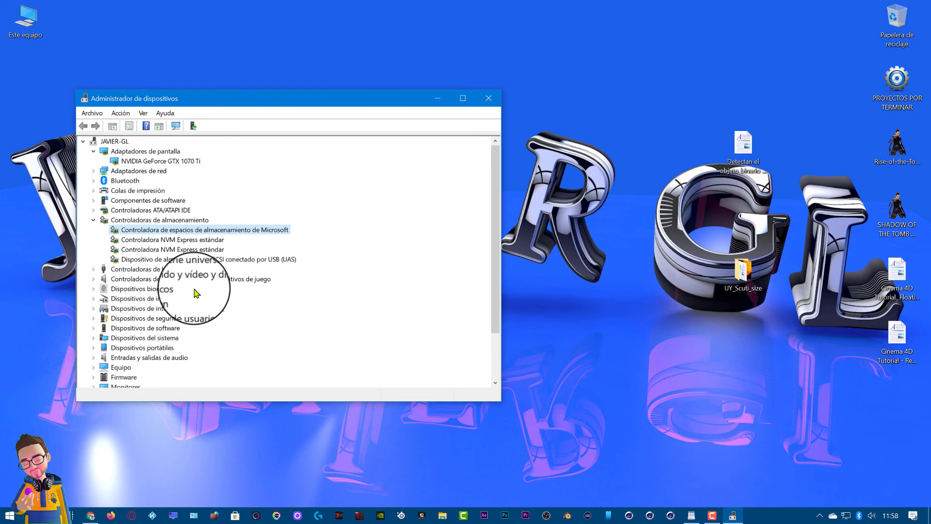
pyautogui.click(93, 221)
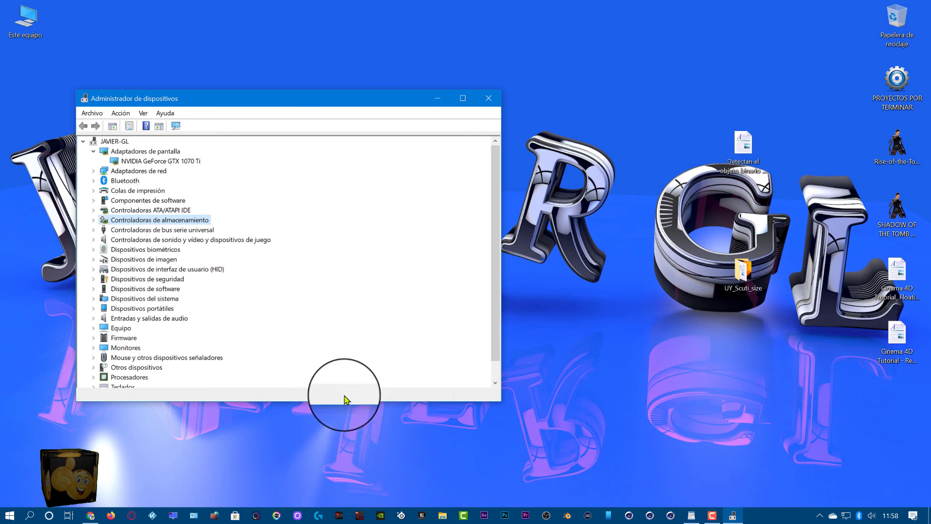
pyautogui.moveTo(298, 103); pyautogui.dragTo(366, 110)
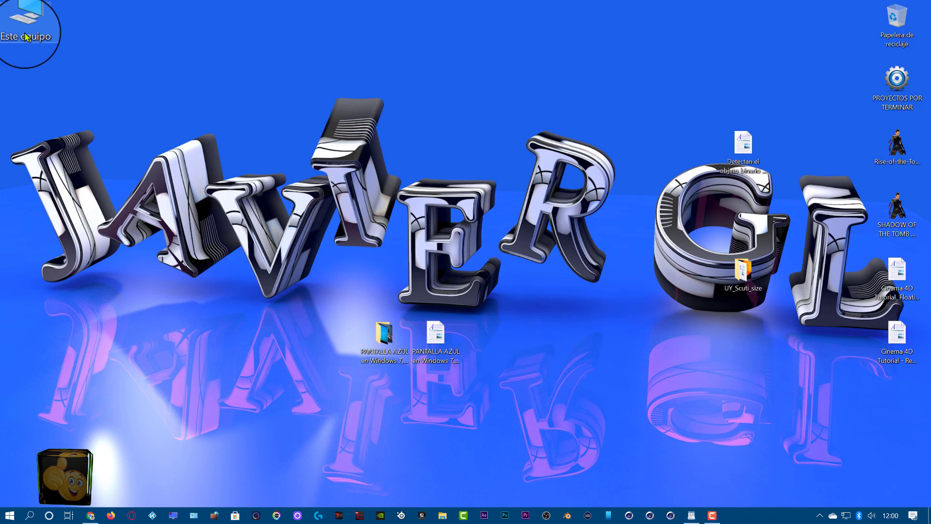
# Step: Open the properties of Este equipo and bring up its system protection settings
pyautogui.rightClick(27, 35)
pyautogui.click(60, 144)
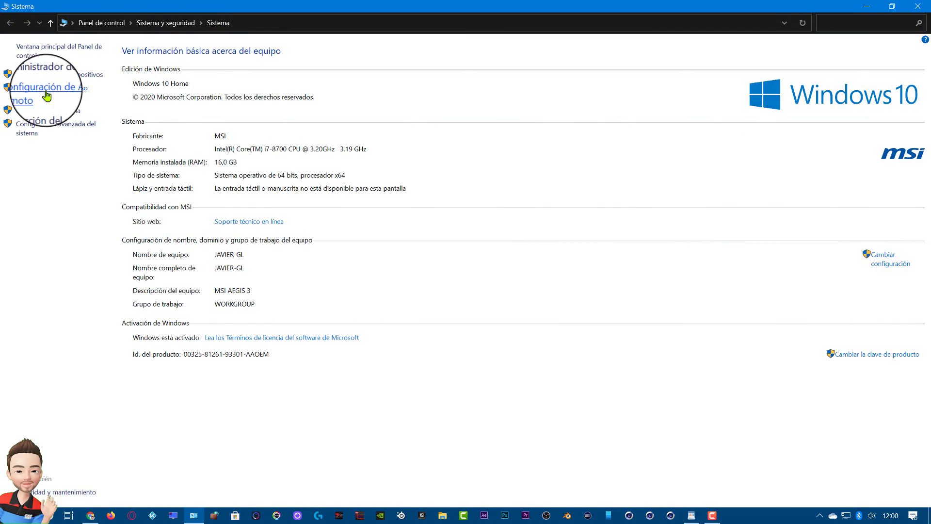
pyautogui.click(53, 111)
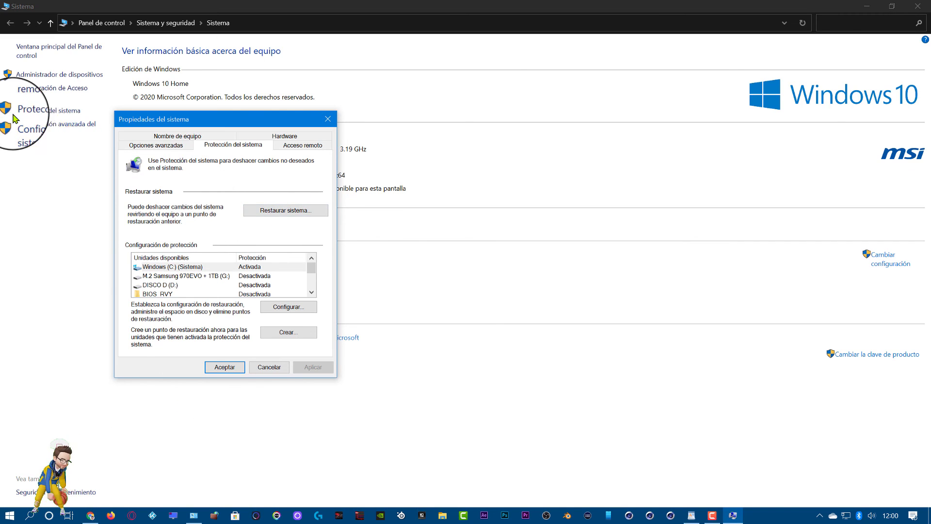
# Step: View the available restore points in System Restore, and close the wizard and system windows without restoring
pyautogui.click(292, 213)
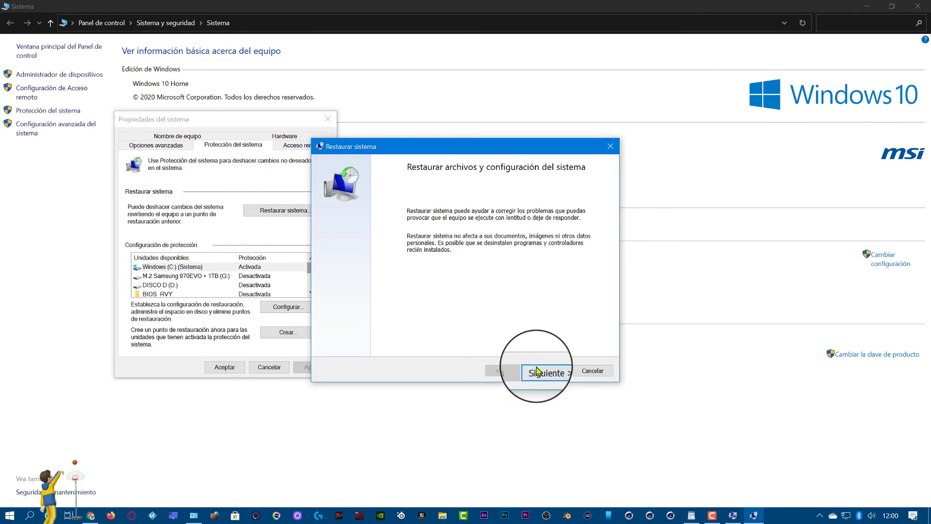
pyautogui.click(548, 371)
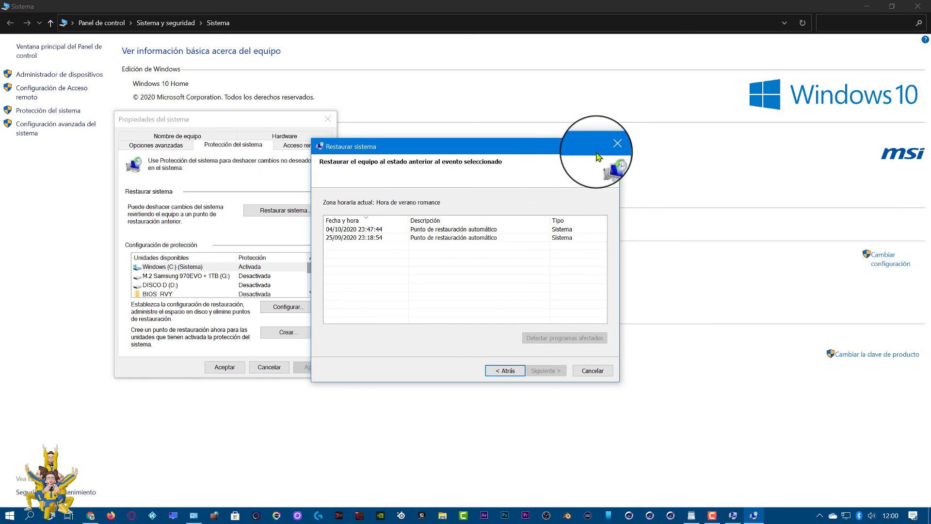
pyautogui.click(610, 146)
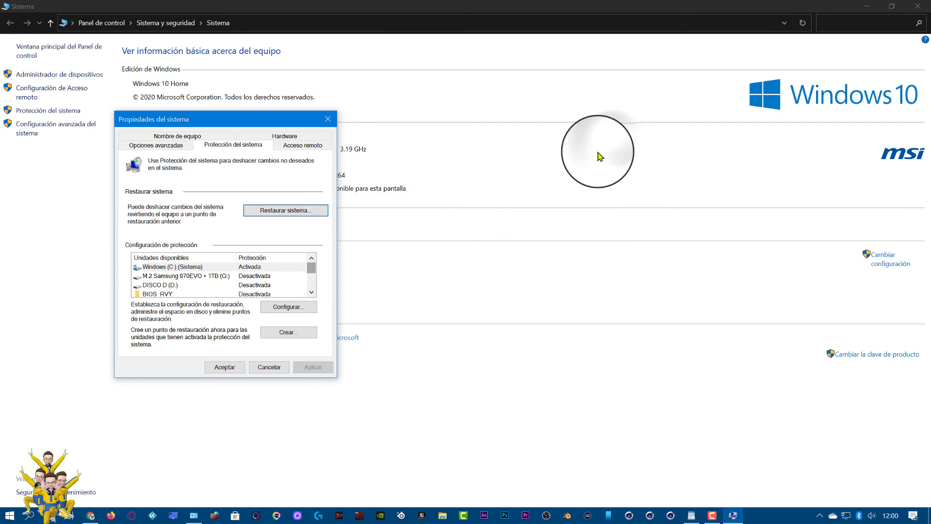
pyautogui.click(328, 120)
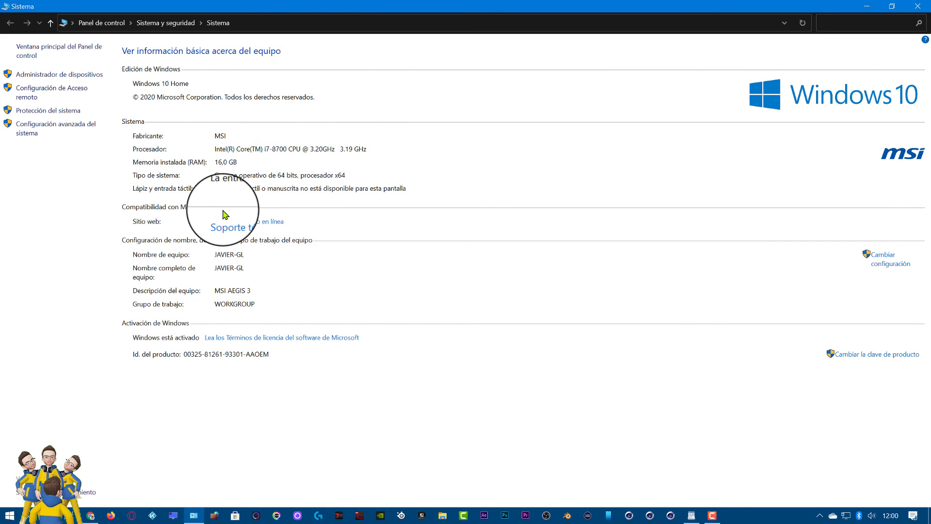
pyautogui.click(918, 6)
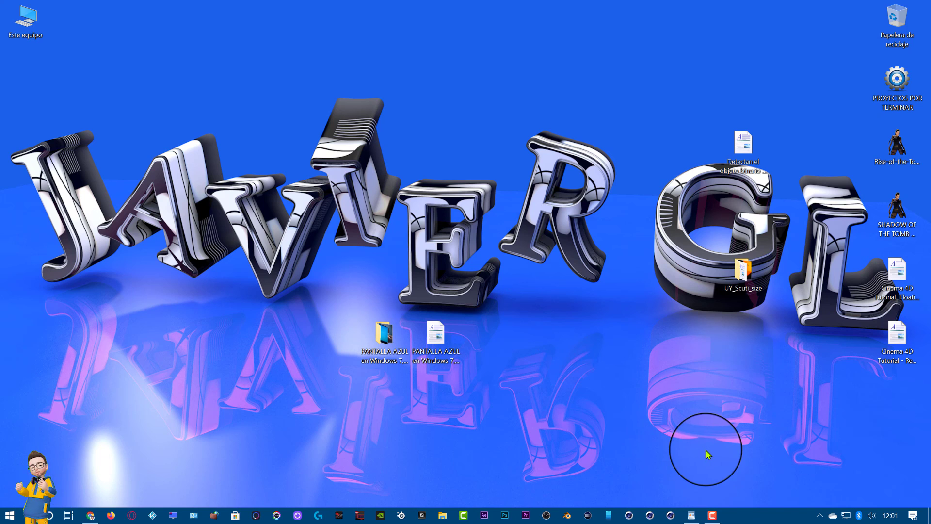
pyautogui.moveTo(712, 518)
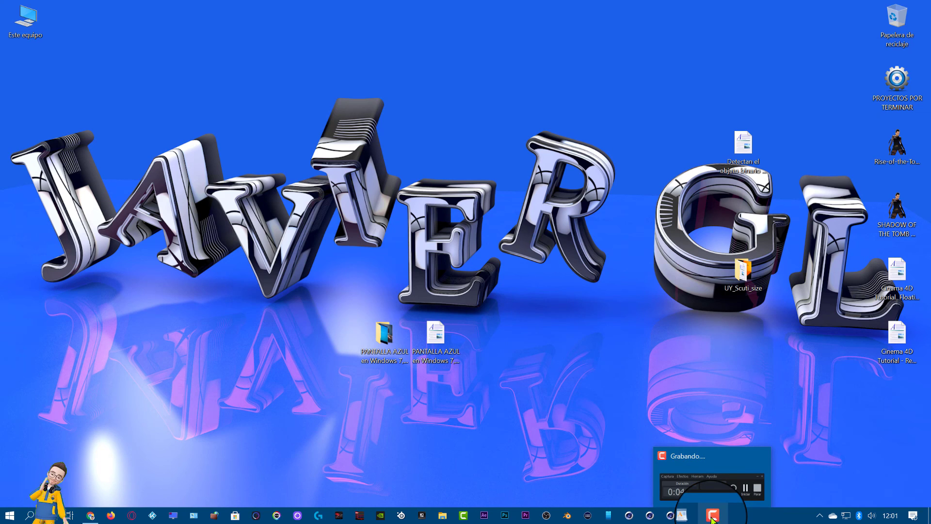